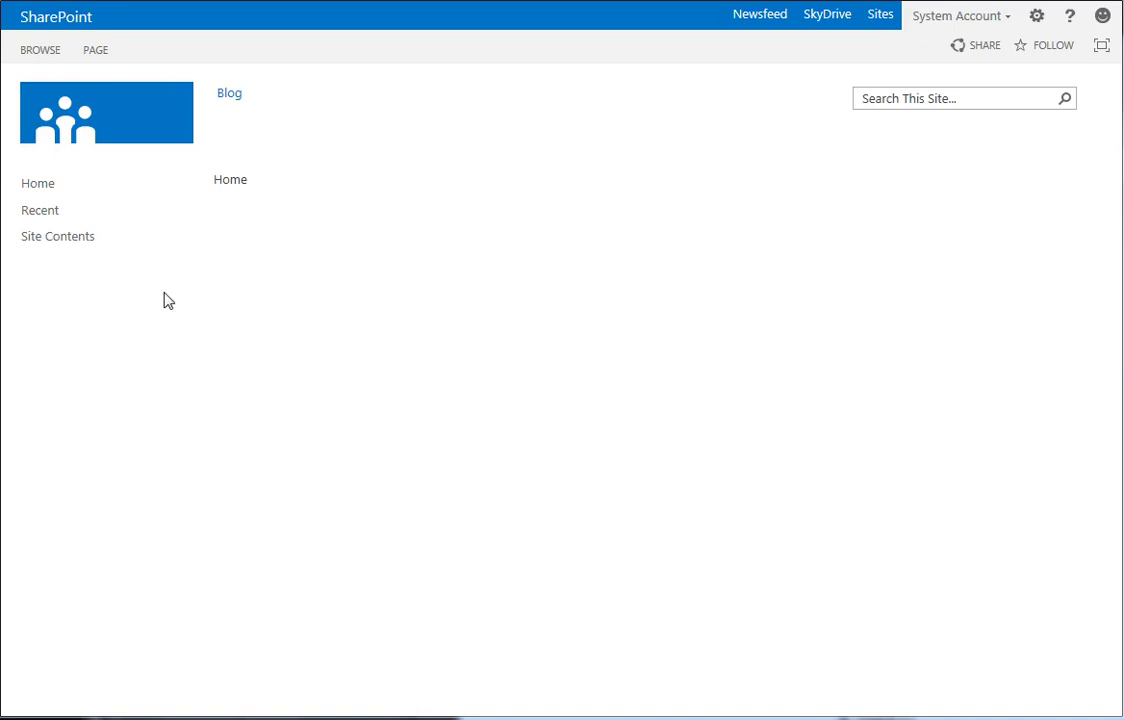
Add a custom list named Issues to the site
click(67, 246)
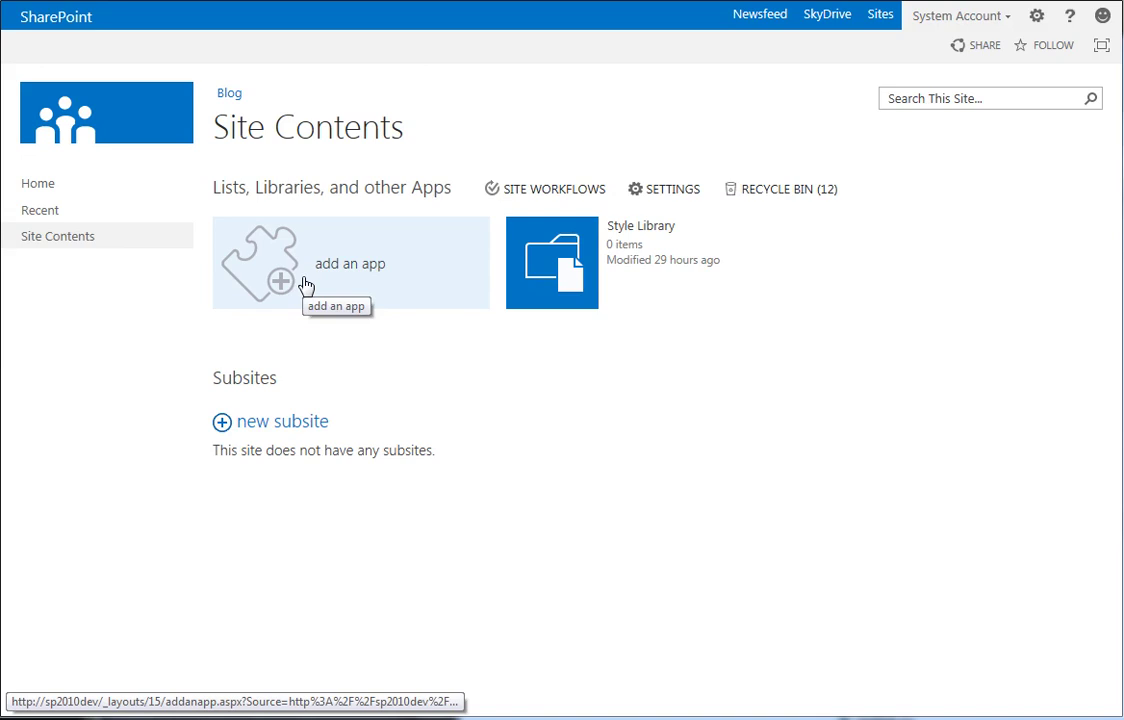
click(340, 268)
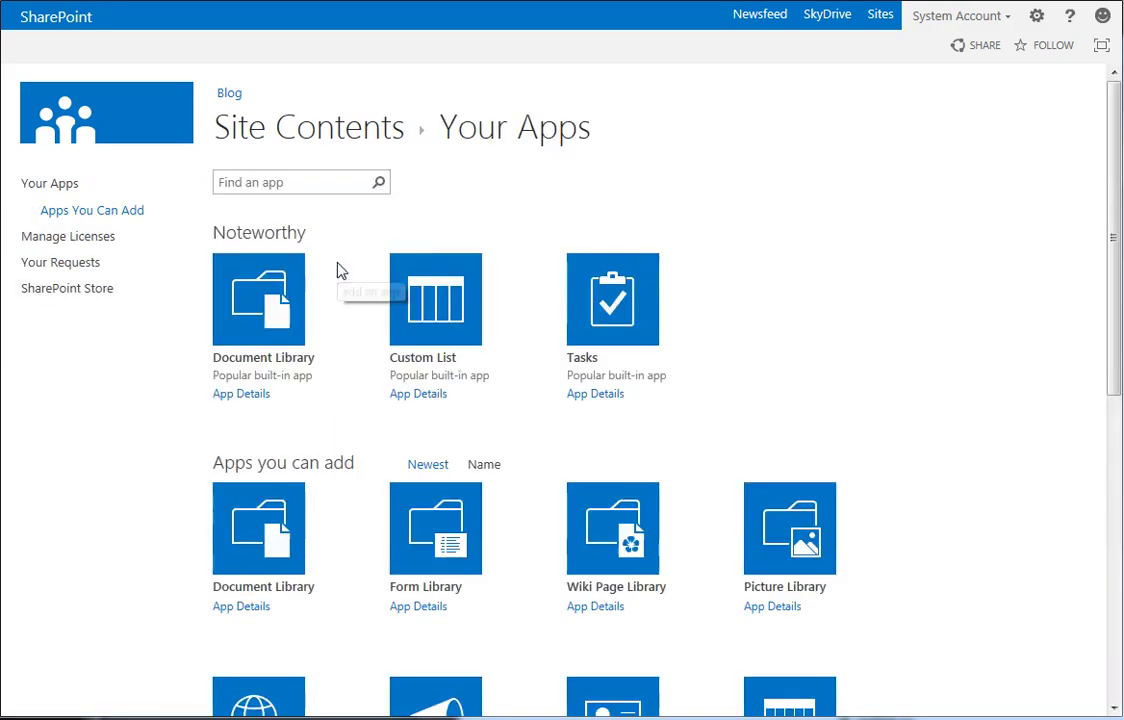
click(424, 312)
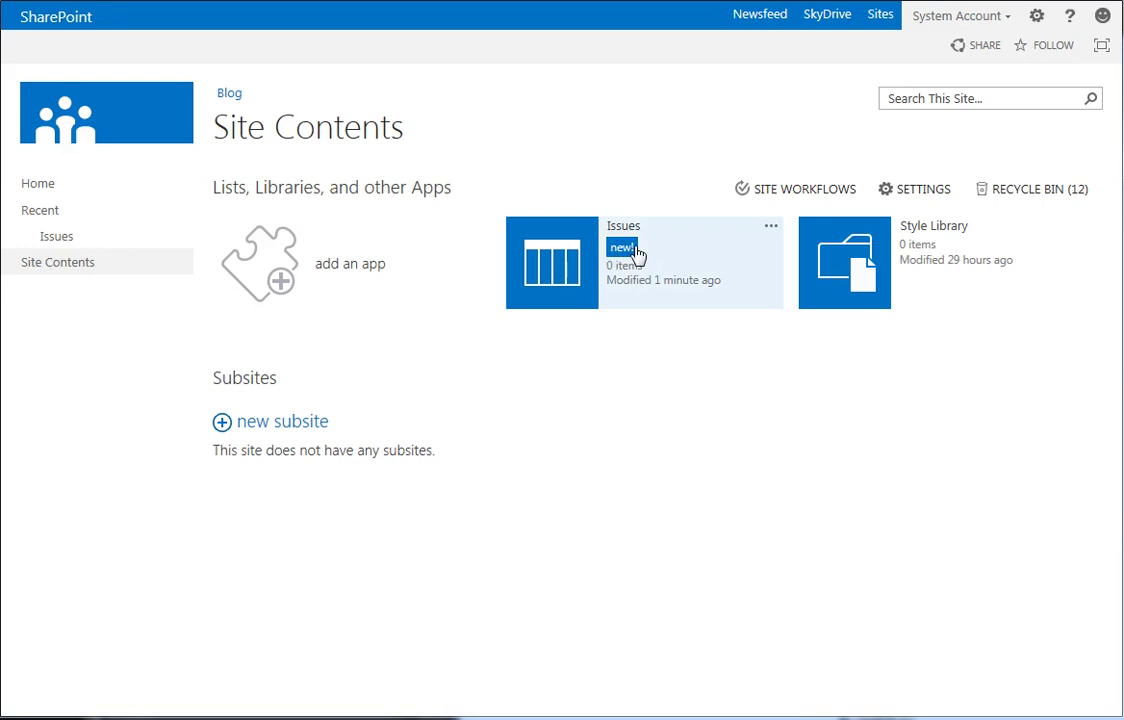
Add a second custom list named Time to the site
click(352, 289)
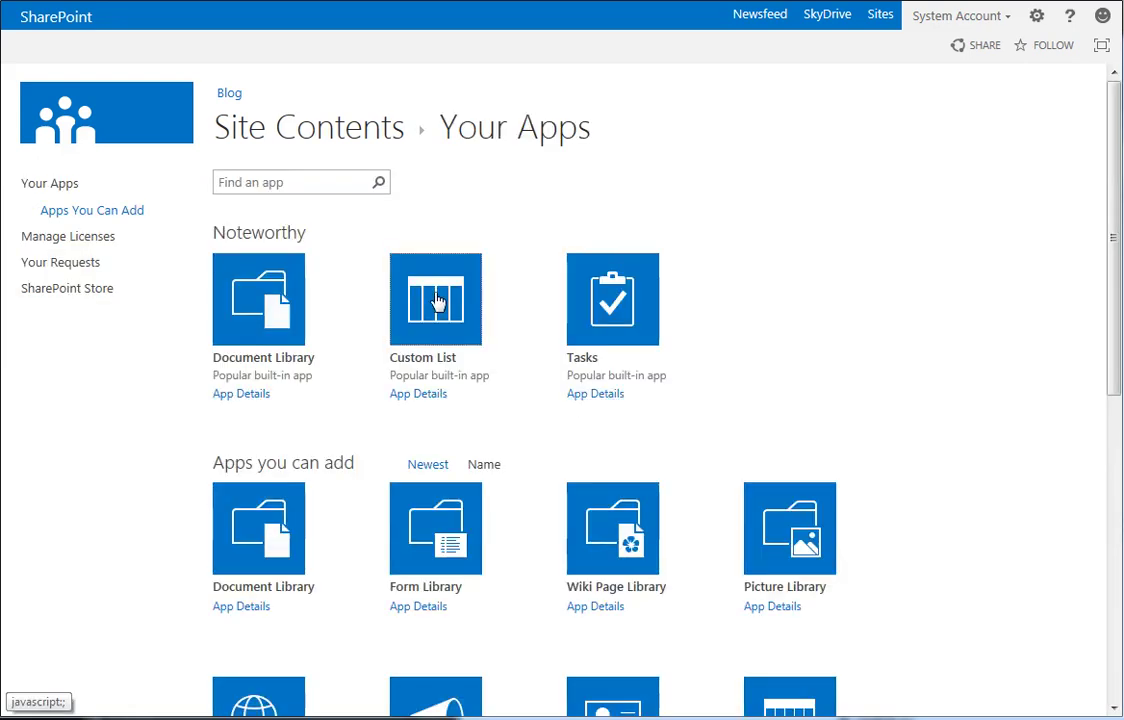
click(437, 302)
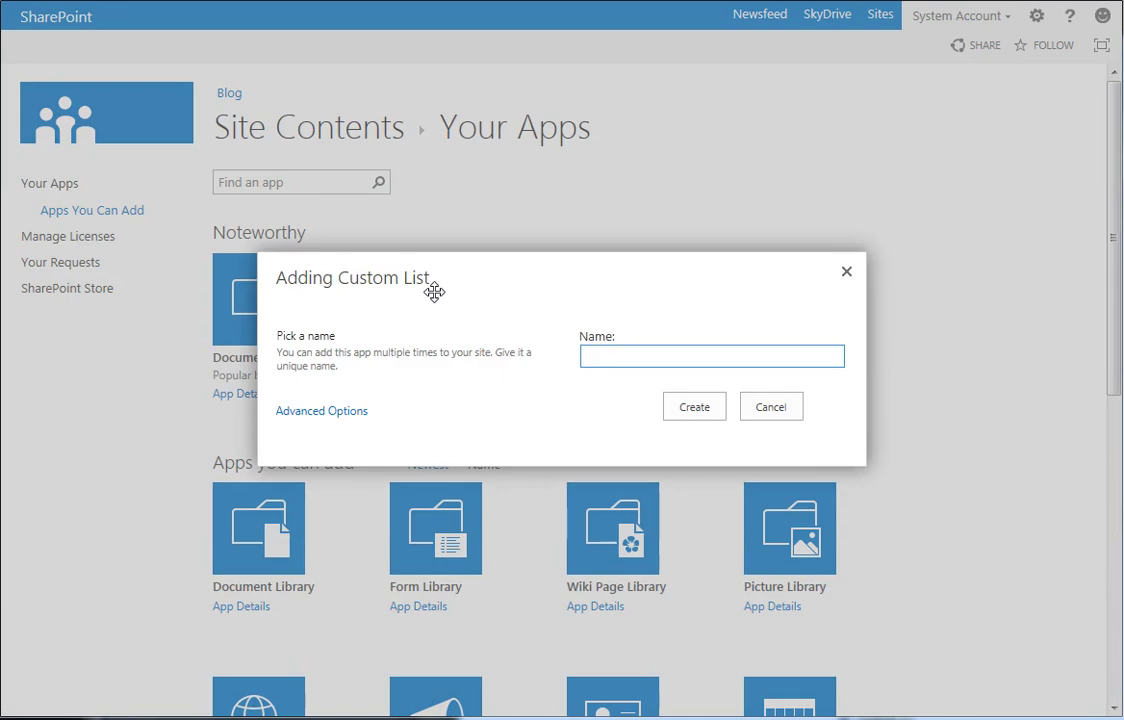
text(Time)
click(703, 407)
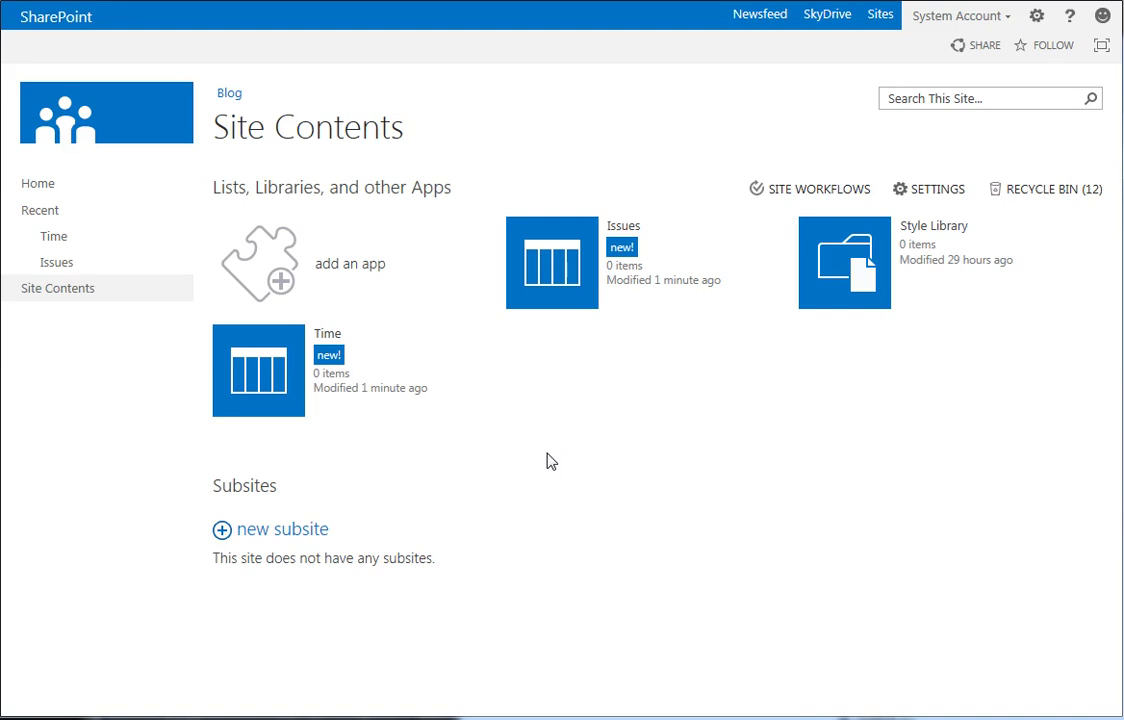
Add a document library named SiteAssets to the site
click(365, 274)
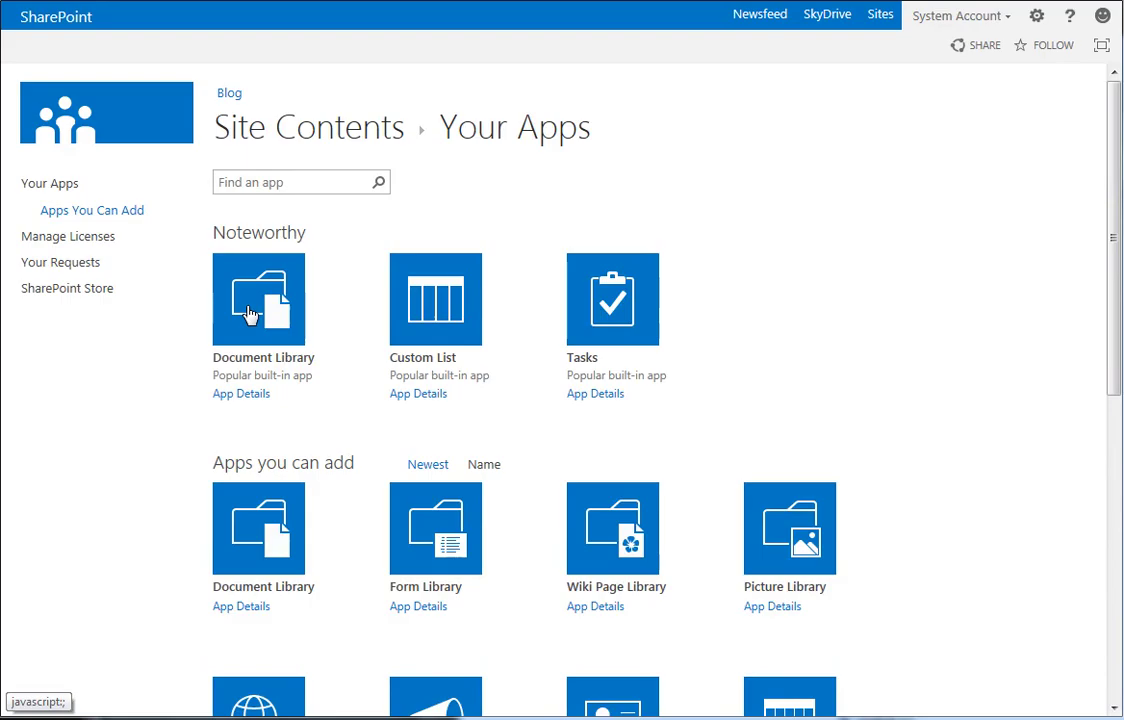
click(254, 304)
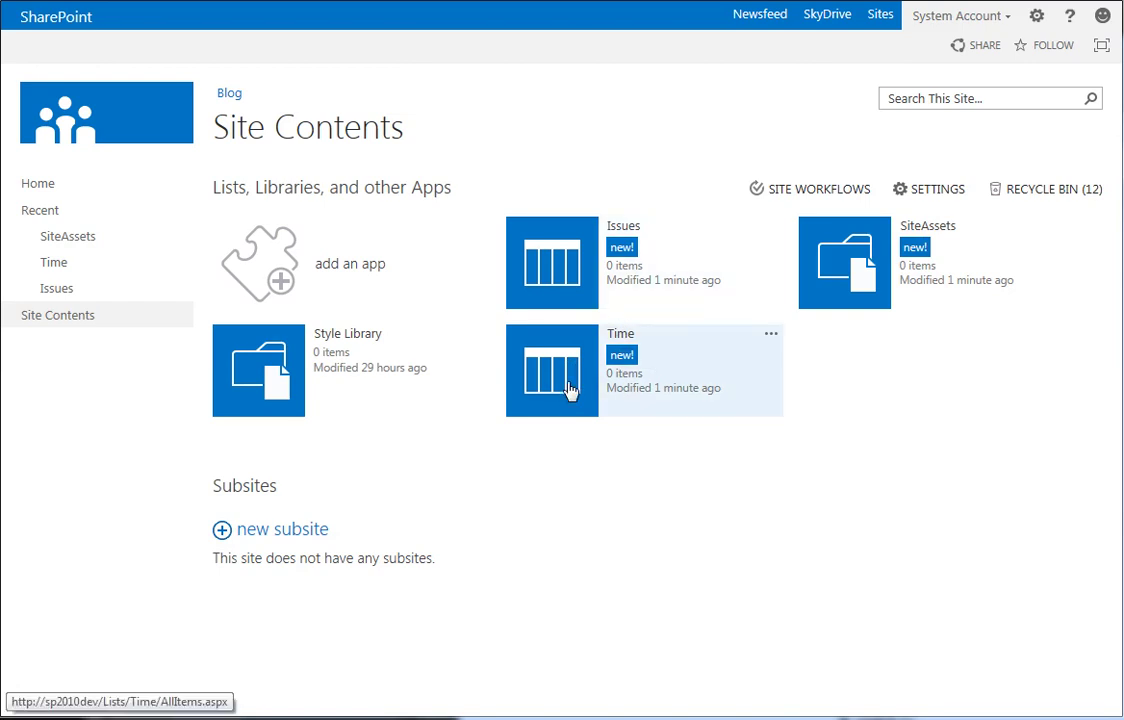
Add a lookup column named Issue to the Time list that gets its information from the Title column of the Issues list
click(561, 374)
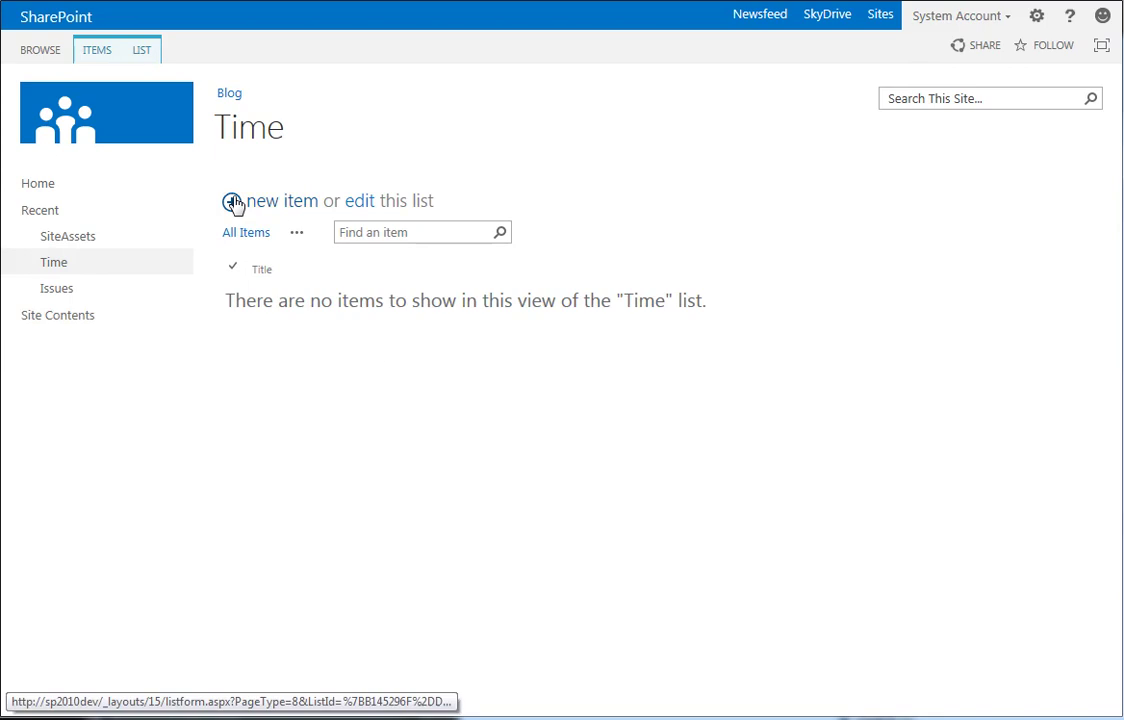
click(355, 205)
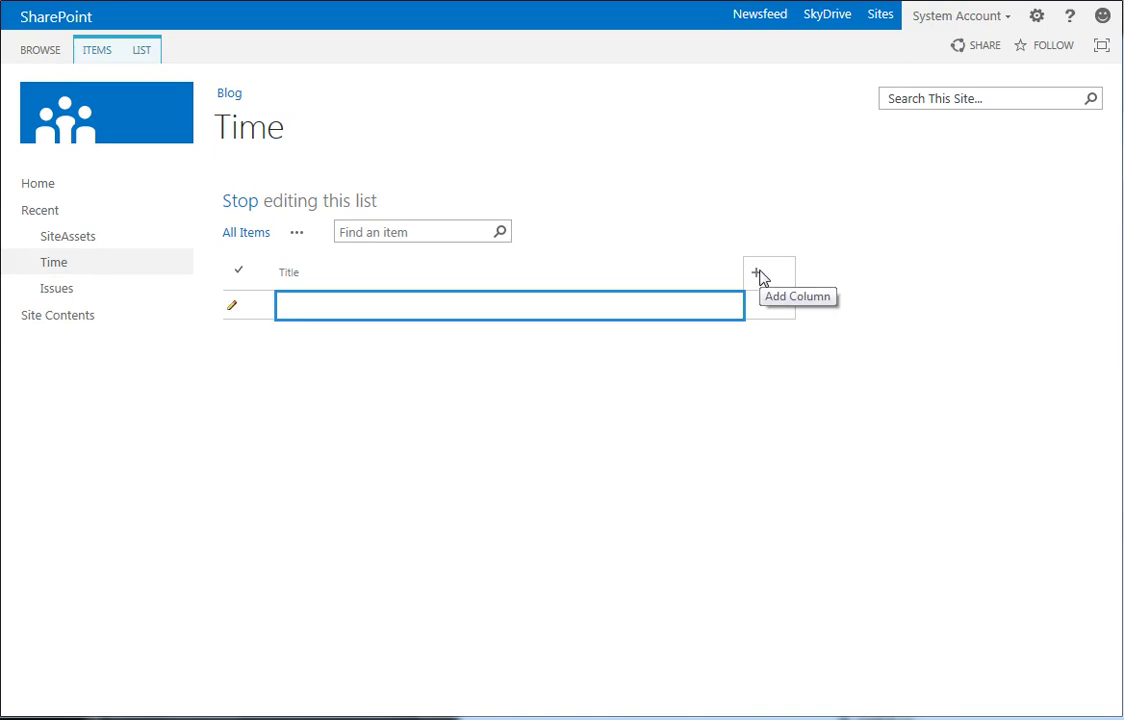
click(757, 274)
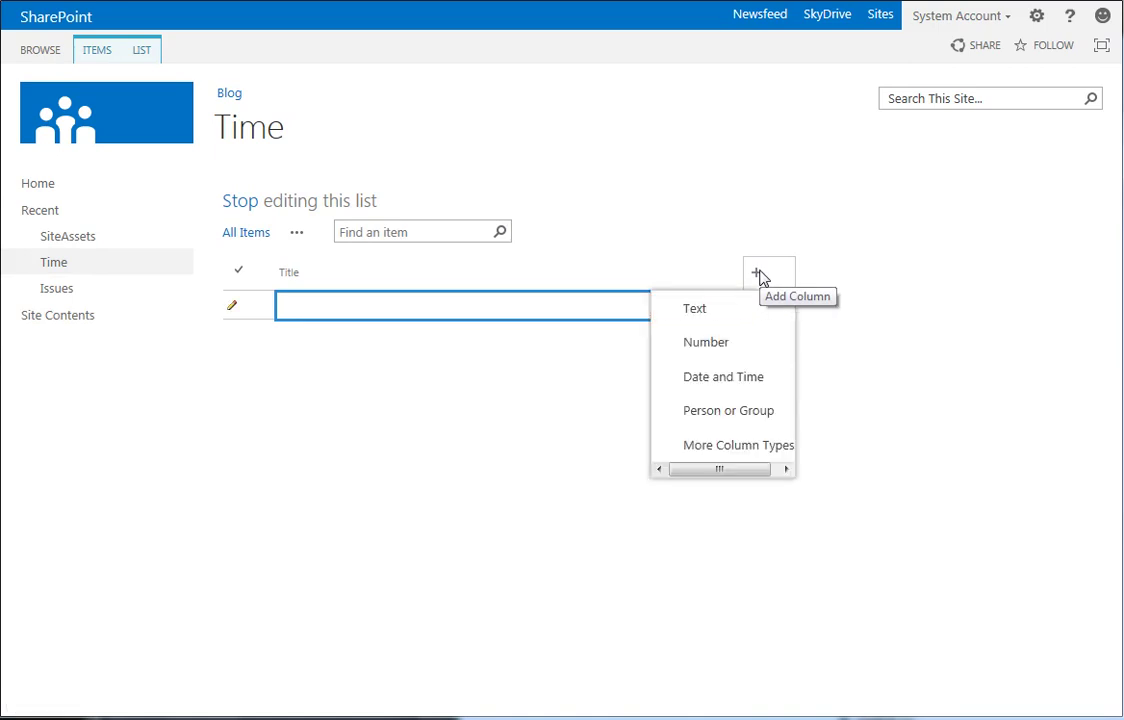
click(716, 444)
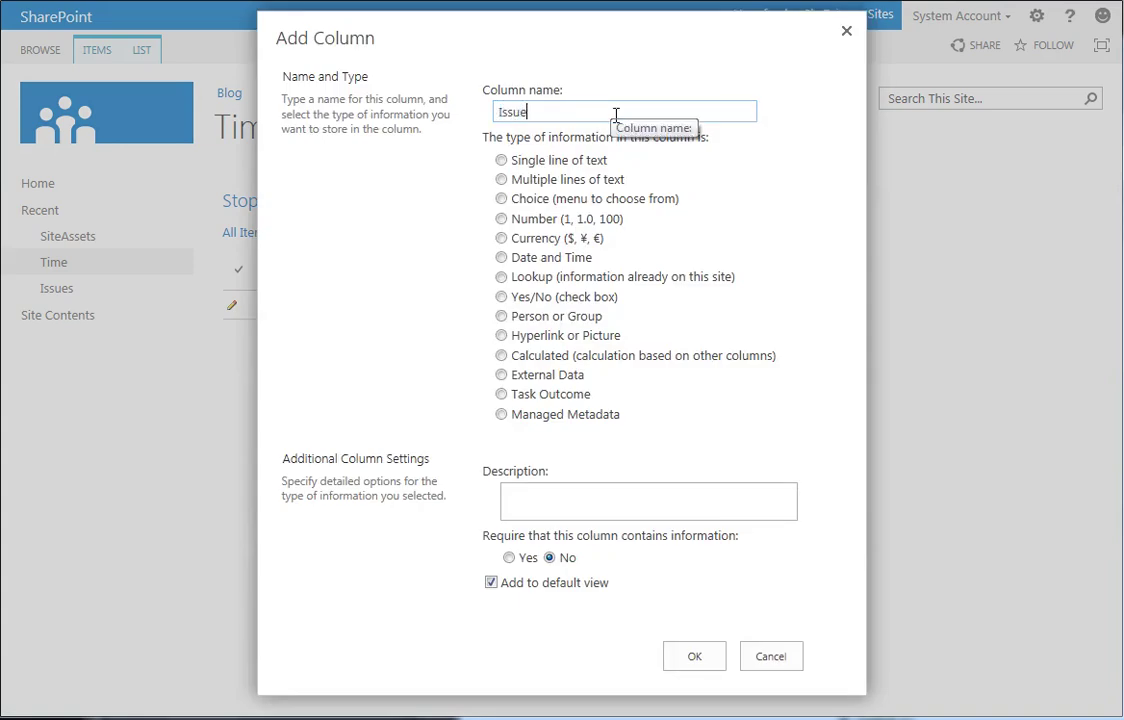
click(501, 277)
scroll(540, 475, down, 3)
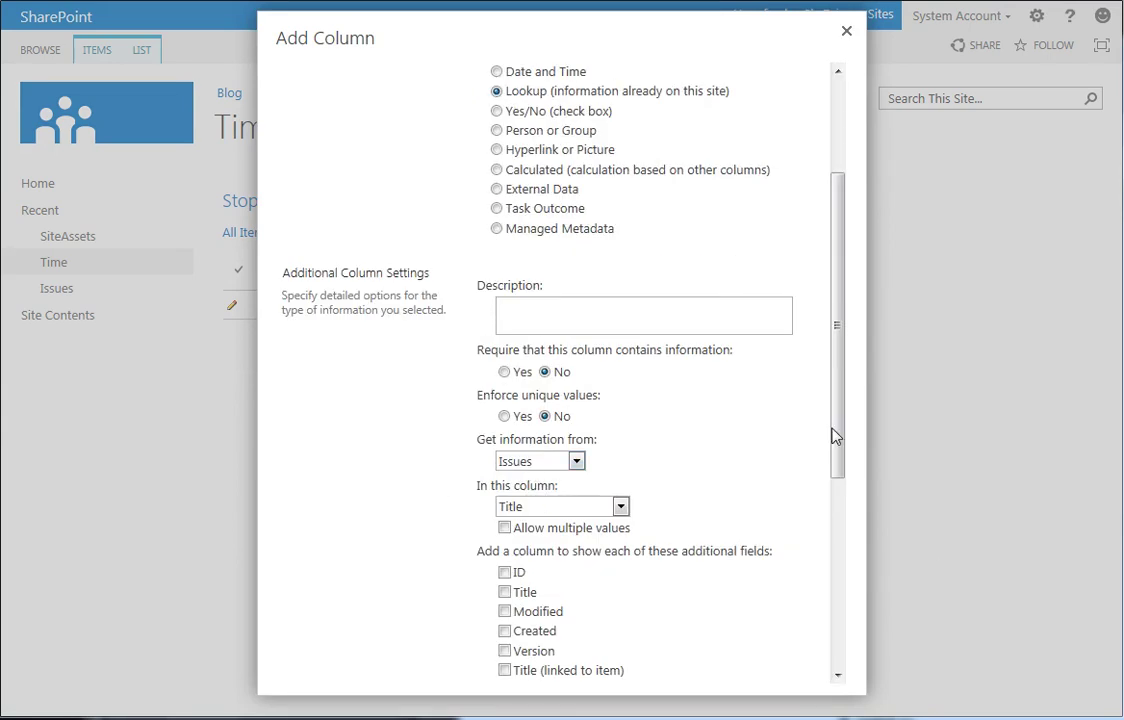
drag(836, 436, 840, 670)
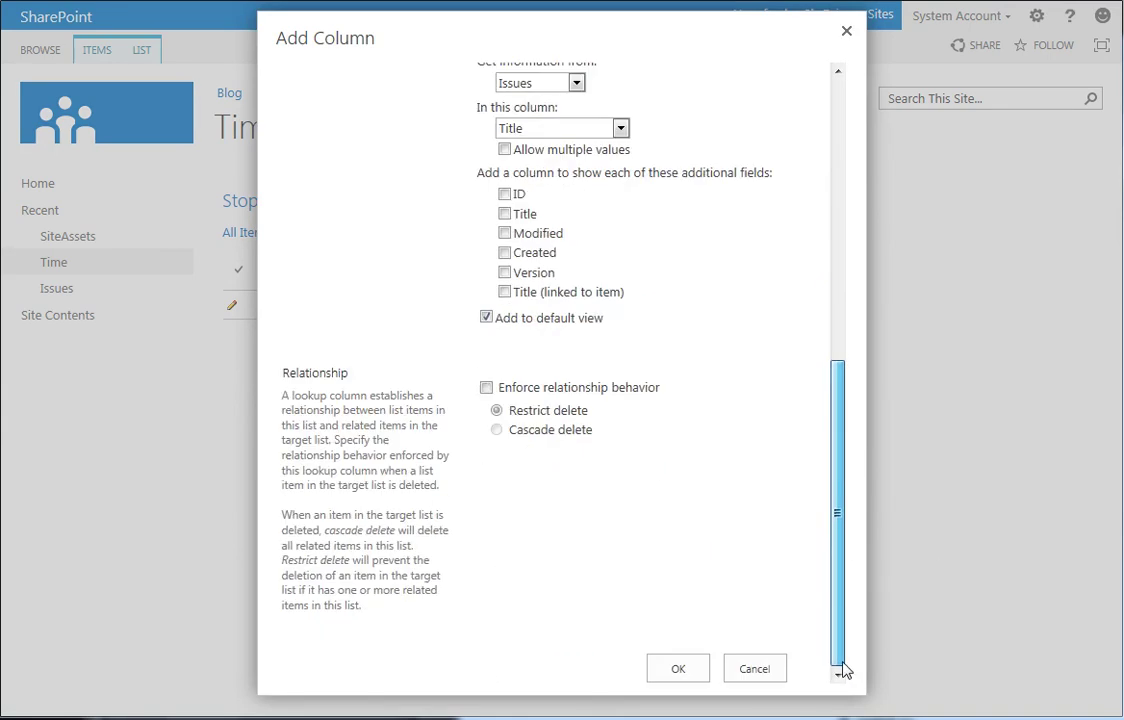
click(676, 669)
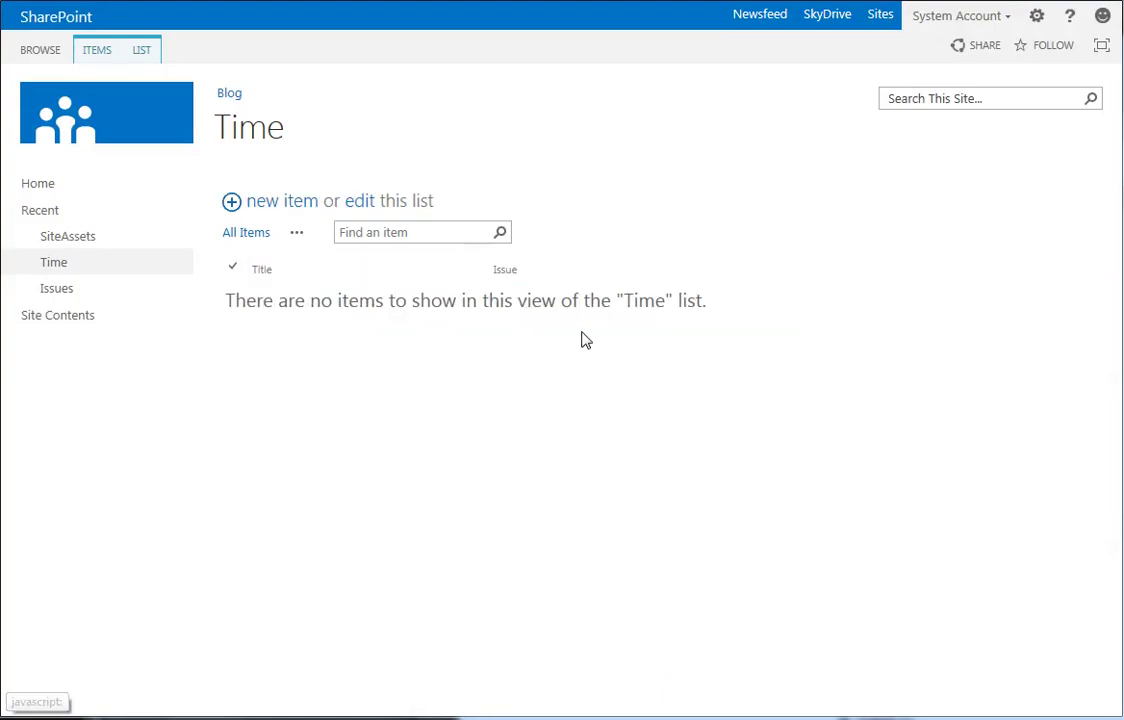
Add two items titled "Need more RAM" and "Need bigger SSD" to the Issues list
click(57, 290)
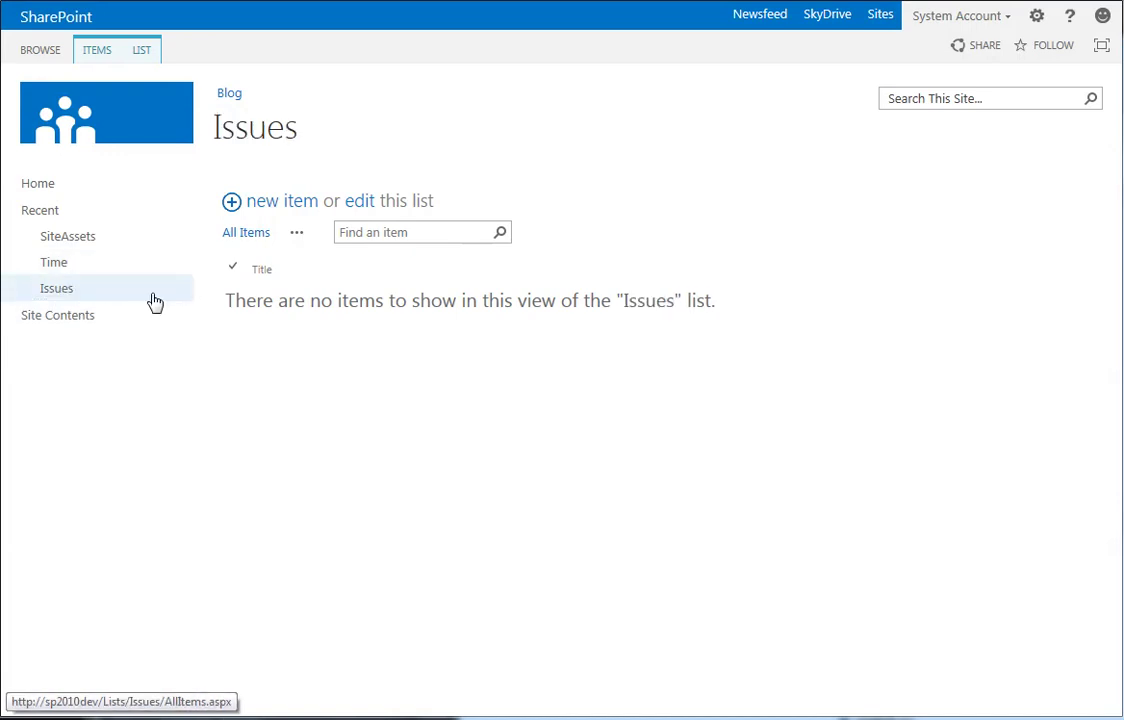
click(254, 210)
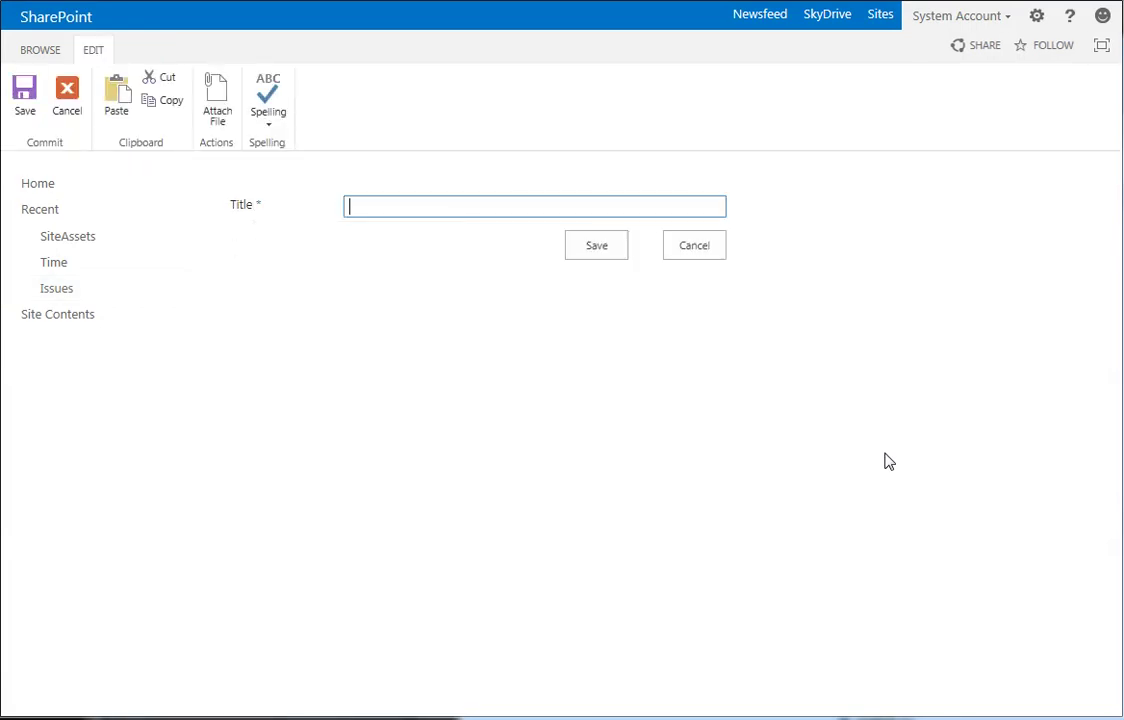
text(Need more RAM)
click(608, 246)
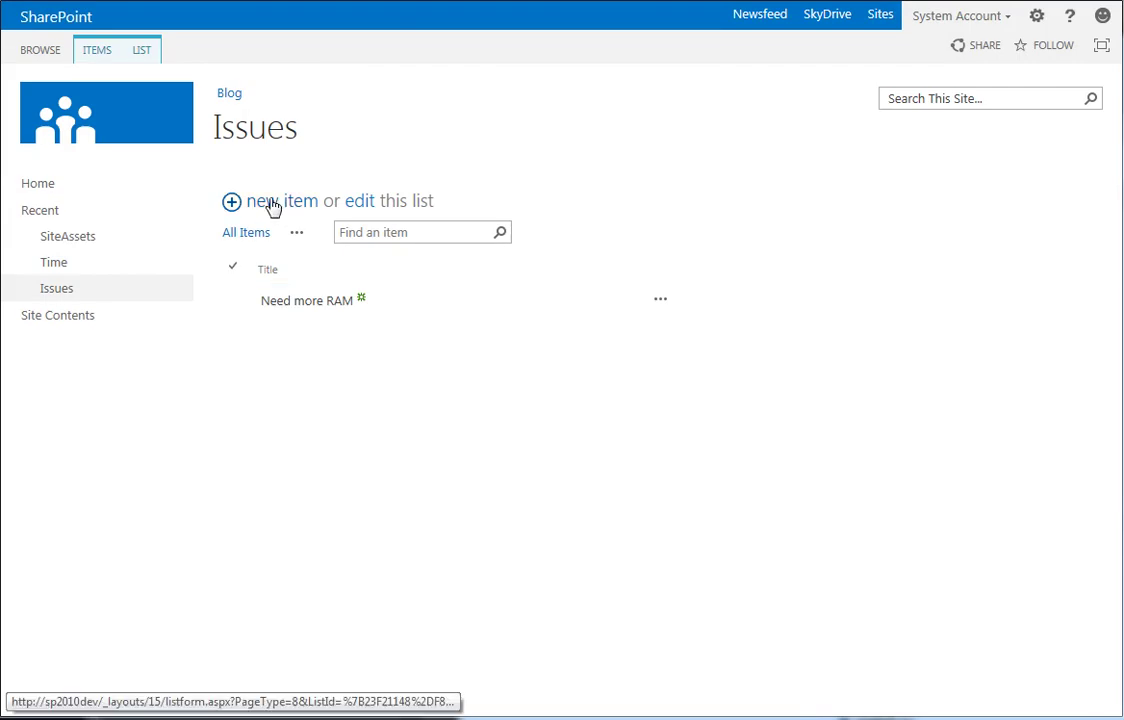
click(273, 205)
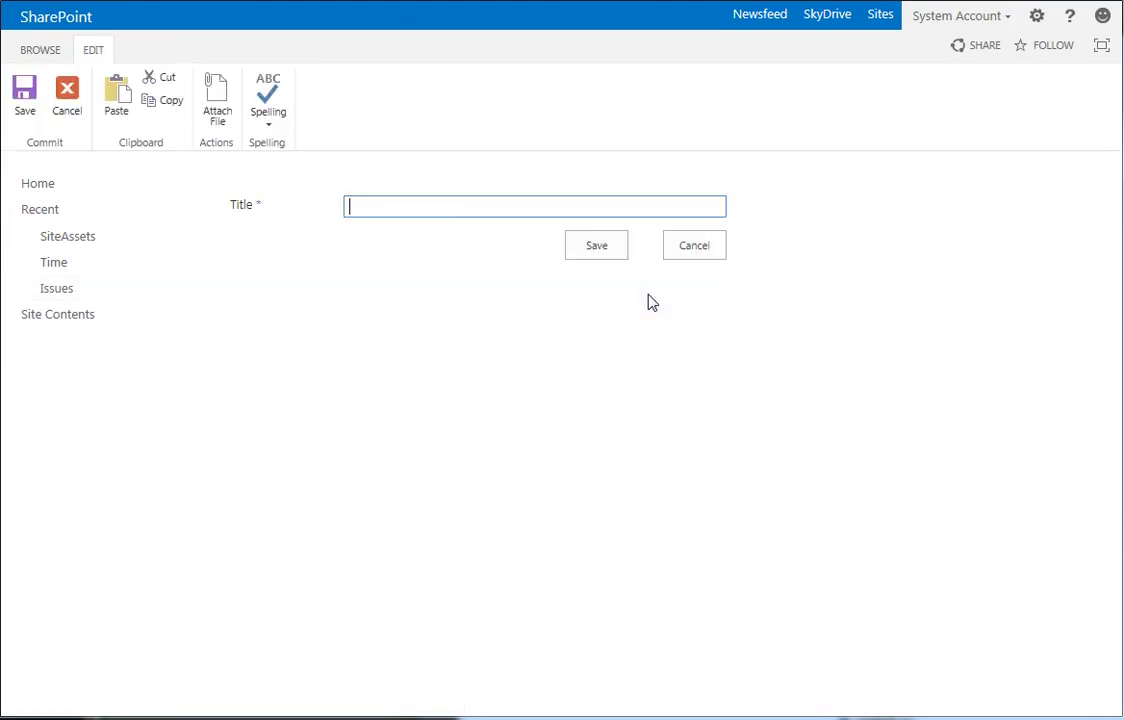
text(NJed bigger SSD)
click(596, 245)
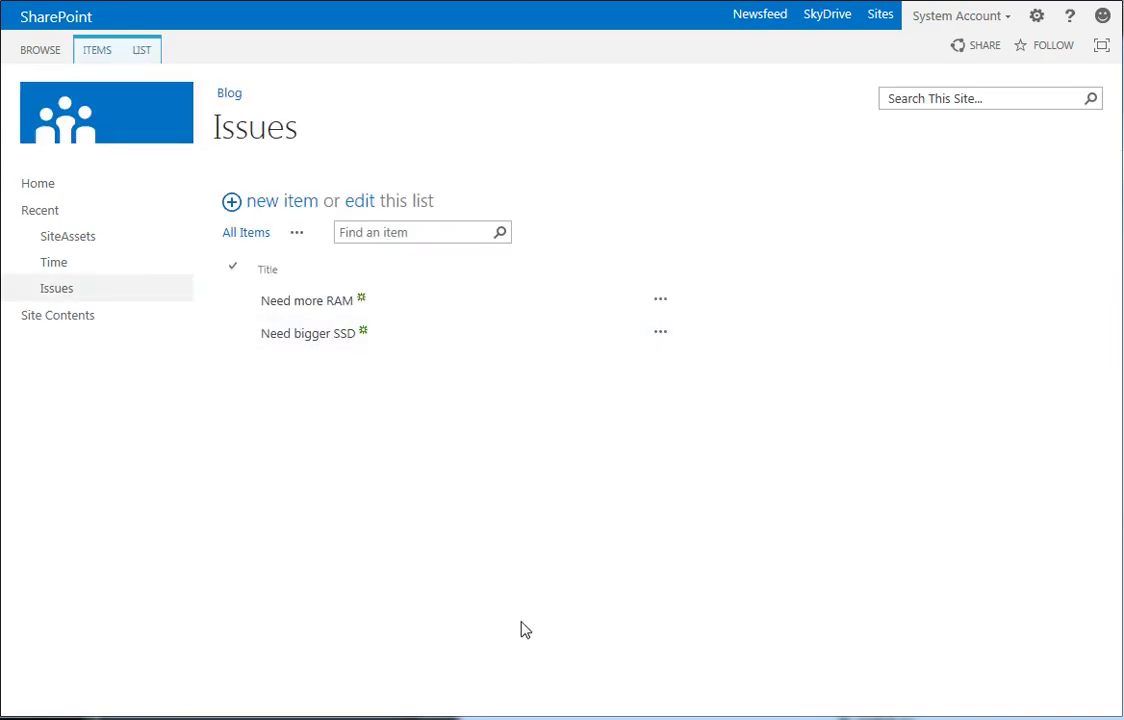
Start a new item in the Time list and title it "Bought some RAM"
click(60, 263)
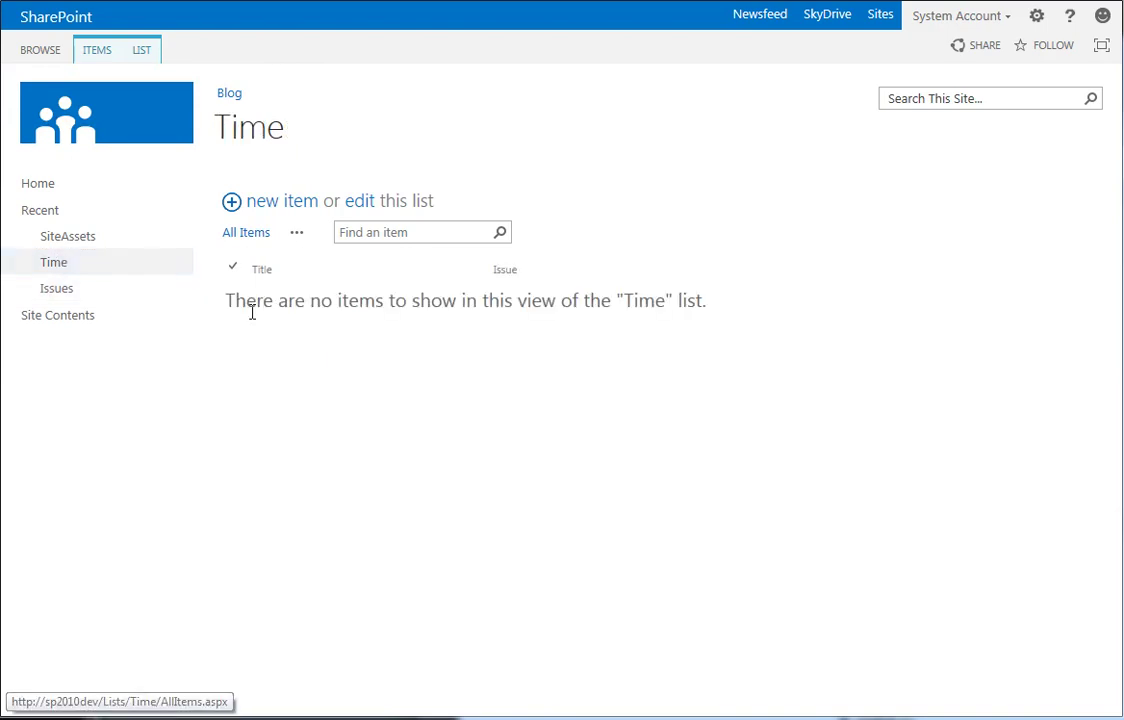
click(274, 215)
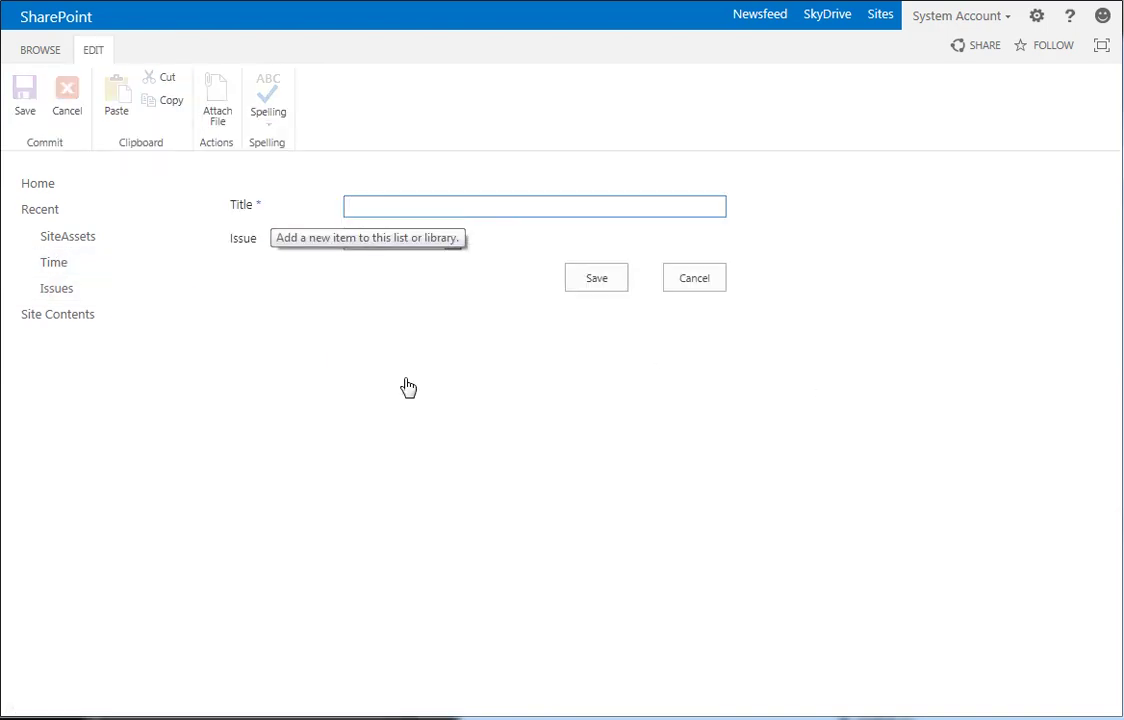
text(Bought som)
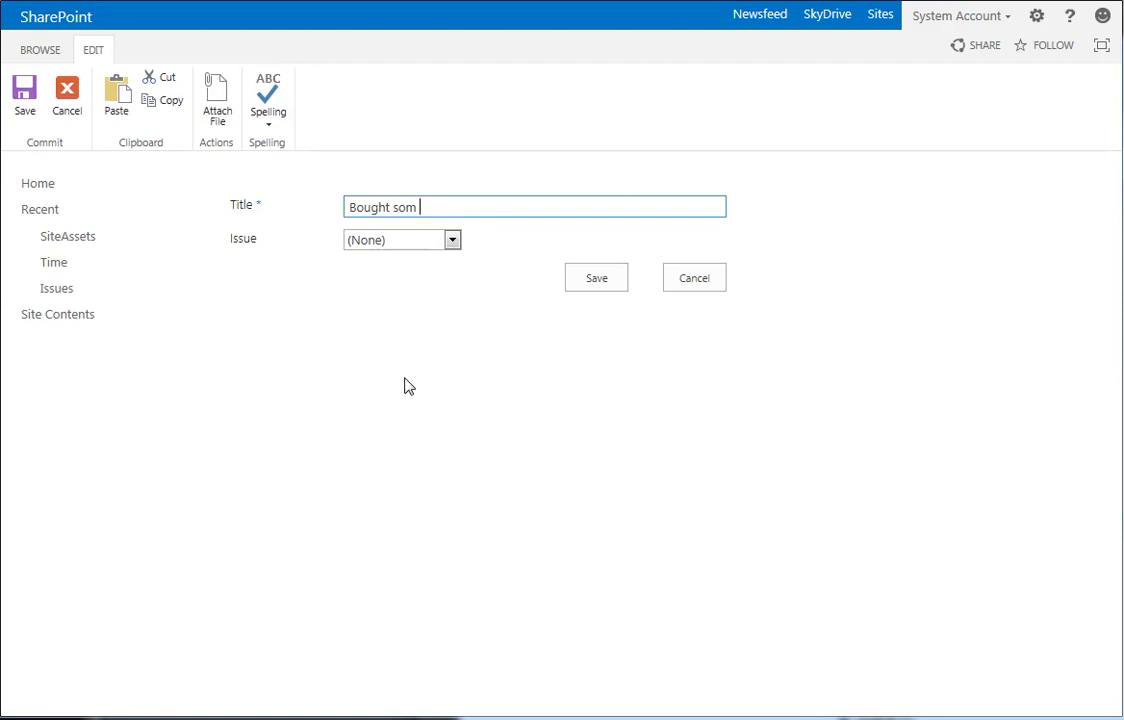
text(e RAM)
key(Tab)
Set the new Time item's Issue to "Need more RAM" and save the item
click(451, 240)
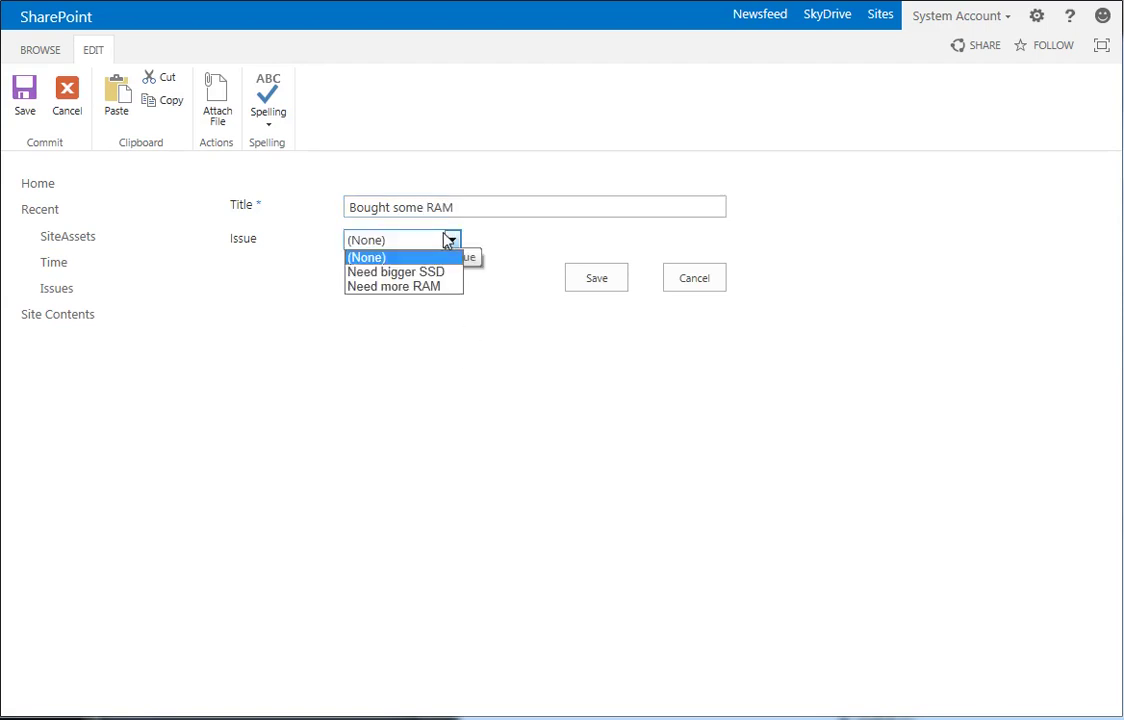
click(432, 258)
click(450, 244)
click(447, 246)
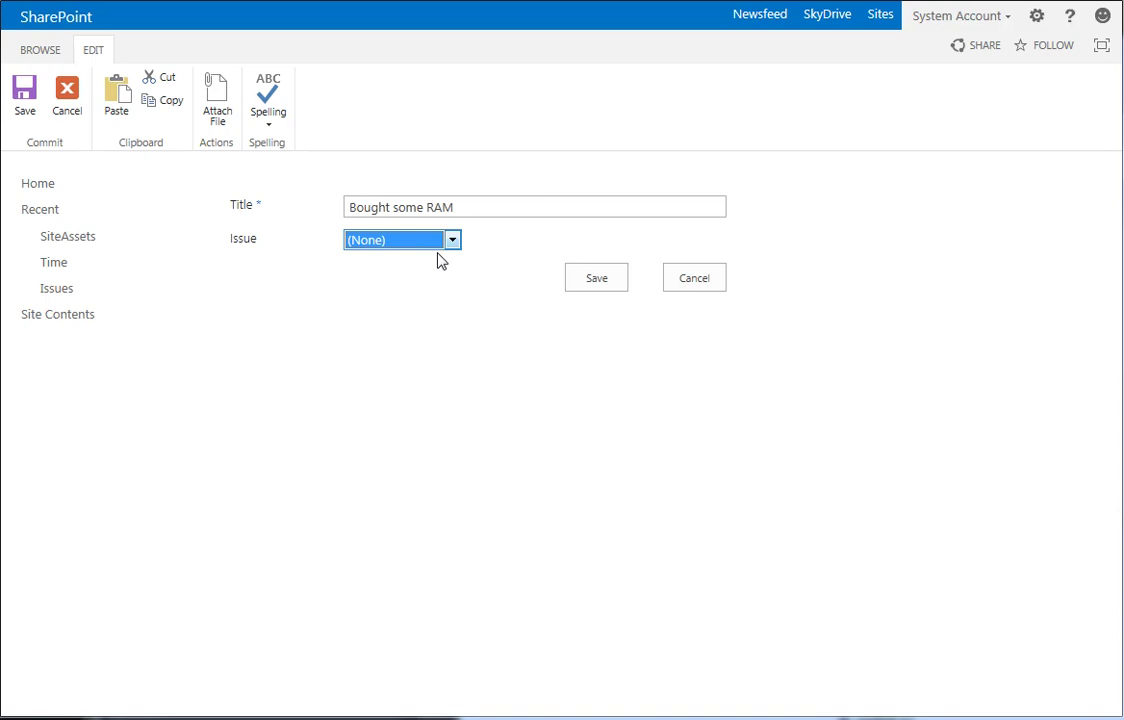
click(440, 245)
key(Escape)
click(427, 242)
click(420, 257)
key(Down)
key(Down)
click(601, 290)
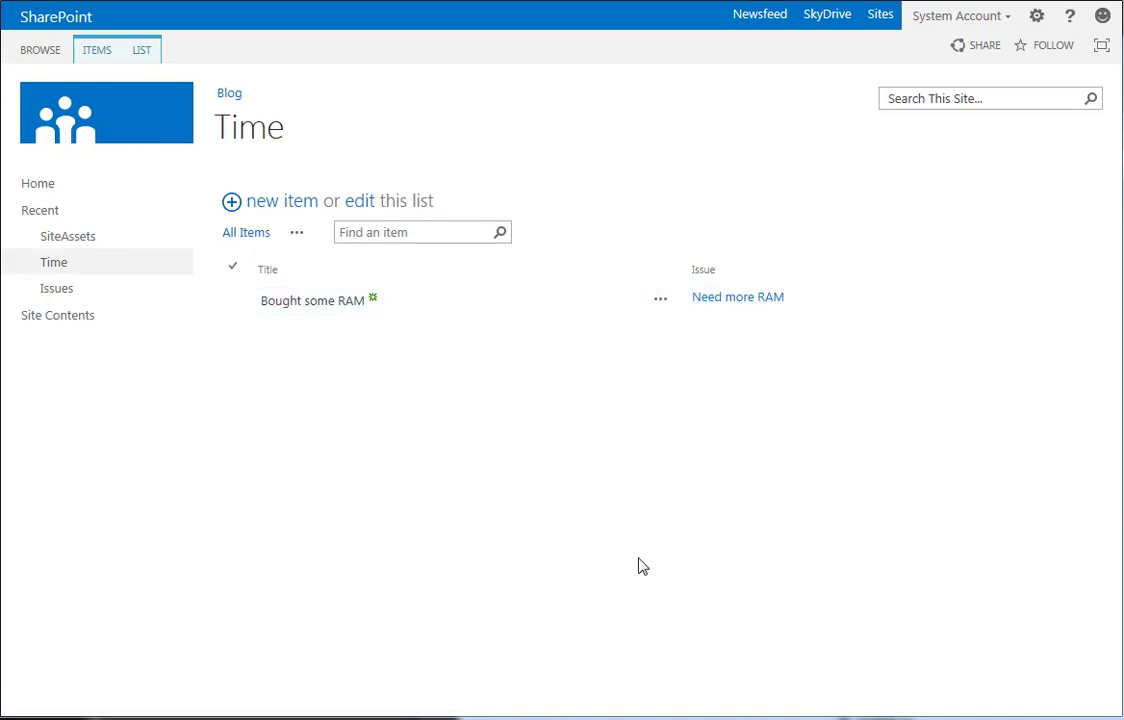
Upload dispParent.js and newChild.js from the local blog folder into the SiteAssets library
click(72, 238)
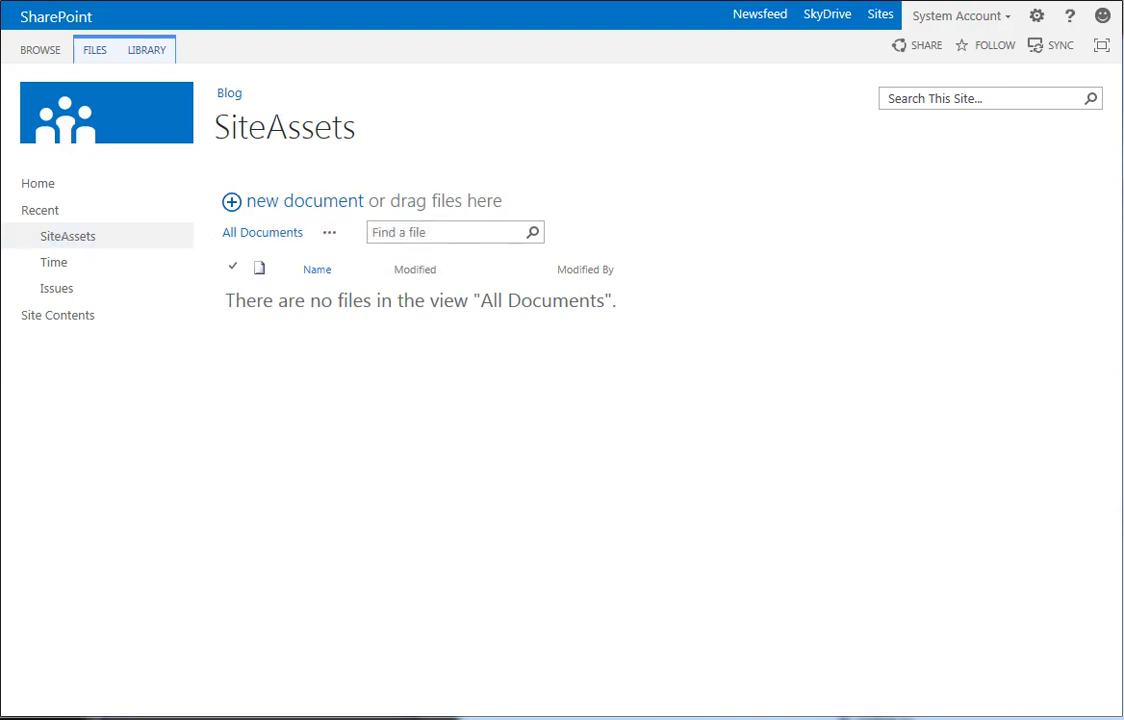
key(super+e)
drag(1104, 421, 1056, 432)
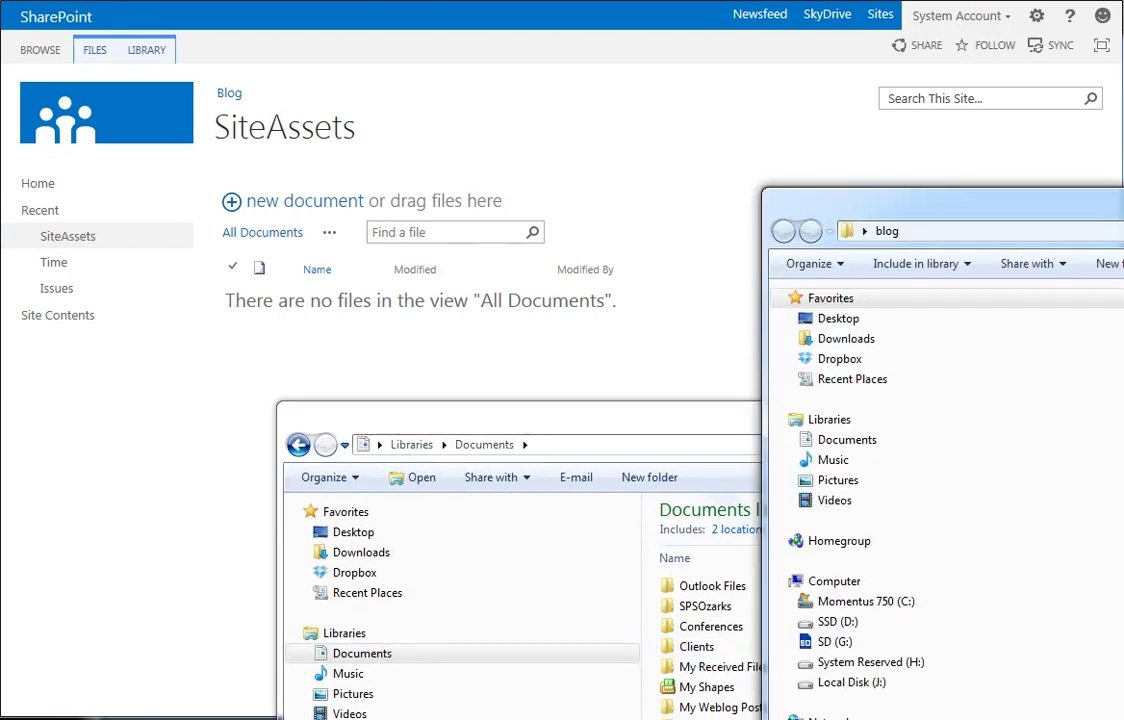
drag(1000, 198, 664, 404)
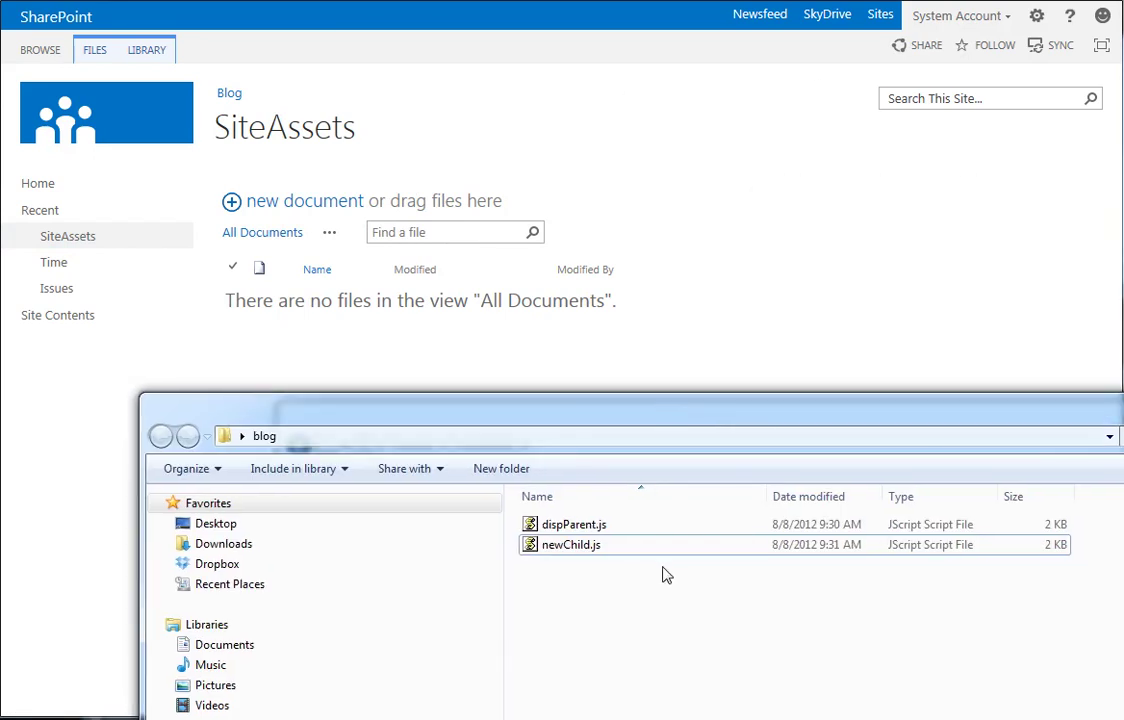
drag(704, 598, 505, 510)
drag(567, 547, 494, 284)
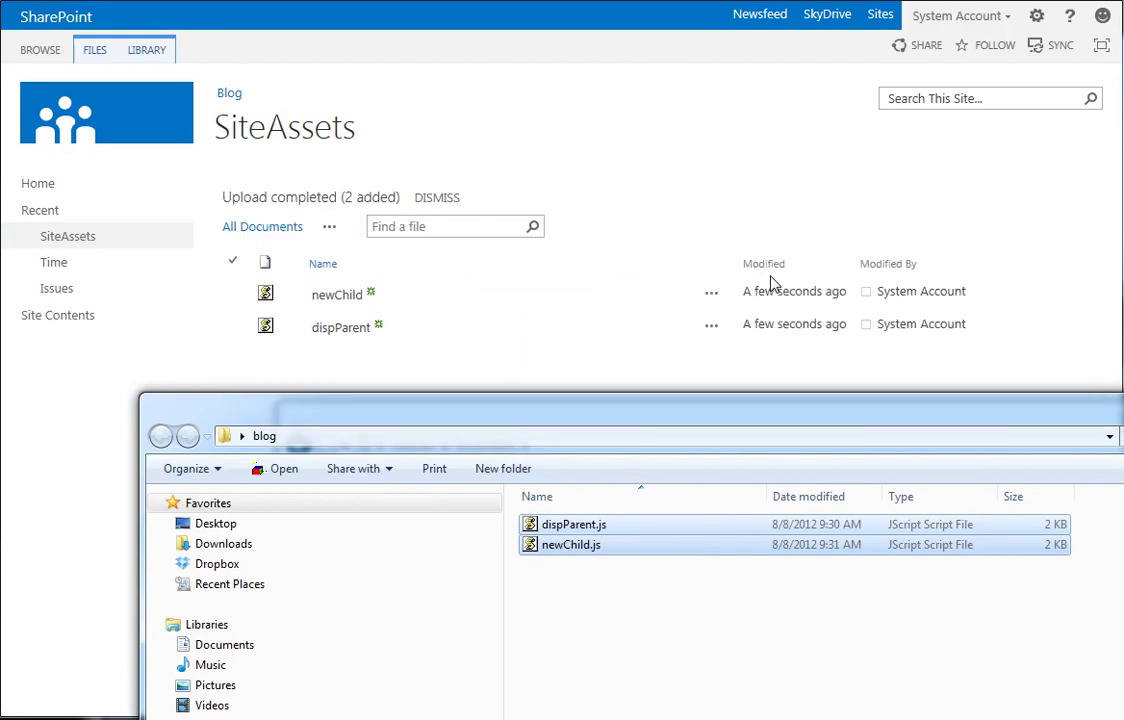
click(770, 283)
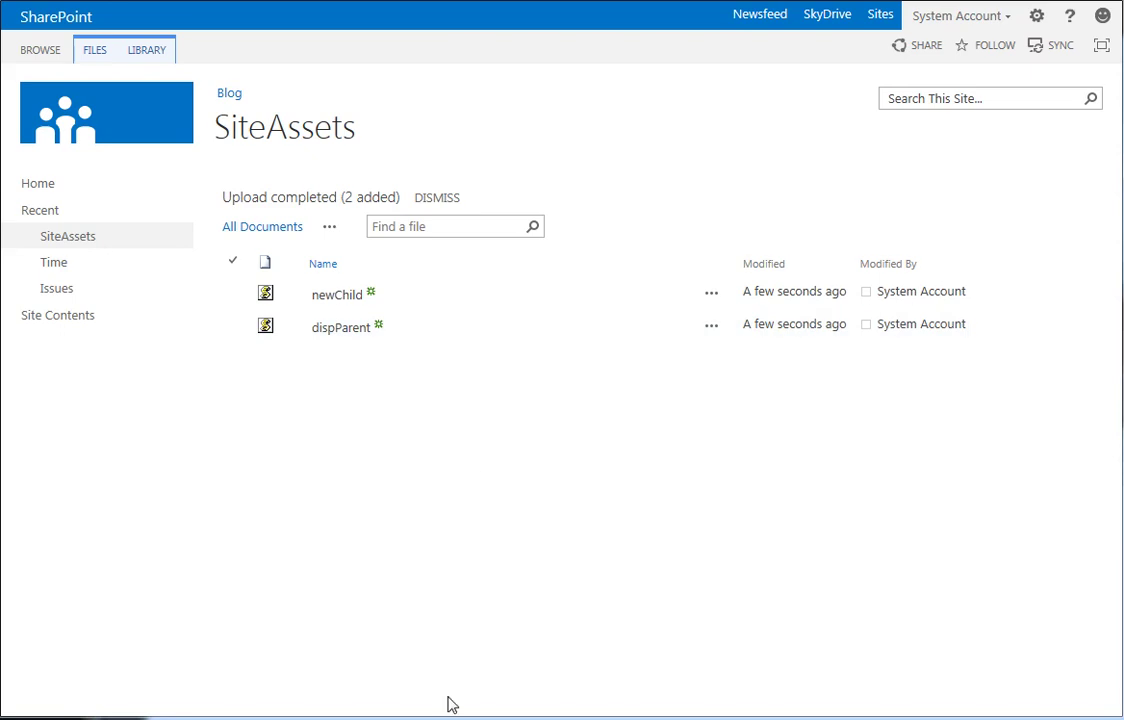